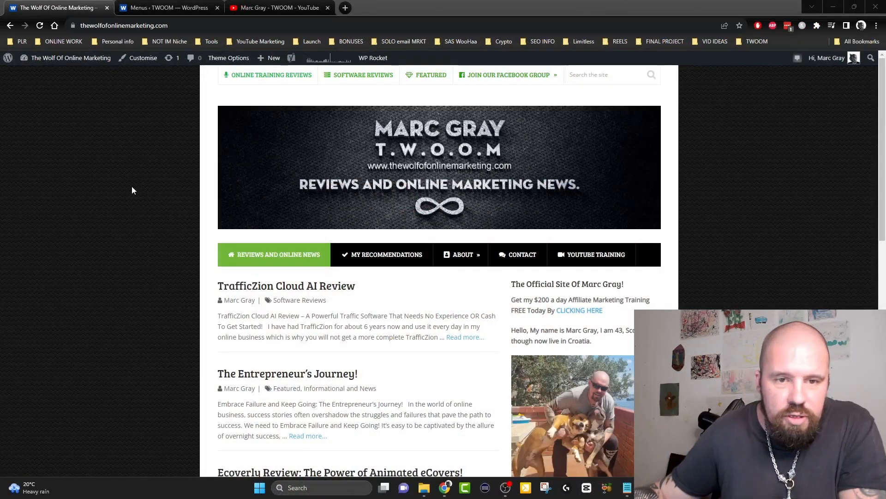
Test the YouTube Training link in the website's navigation menu and close the tab it opens
scroll(360, 165, "down", 2)
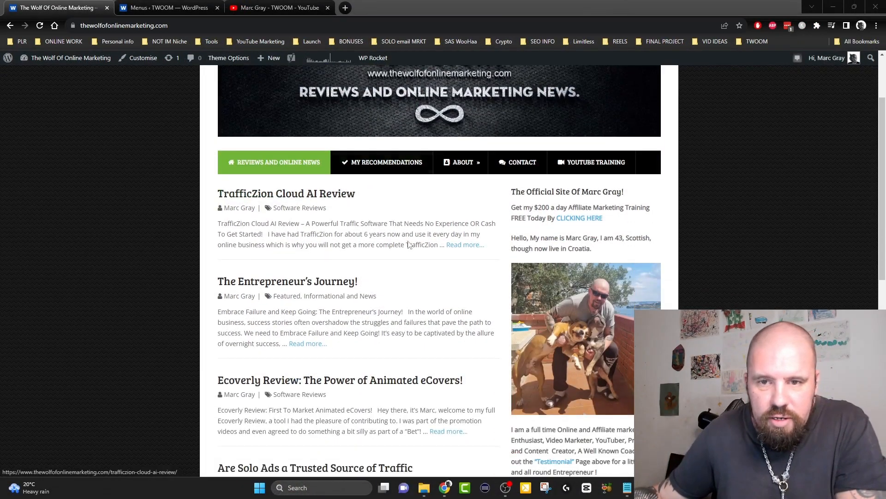
left_click(588, 167)
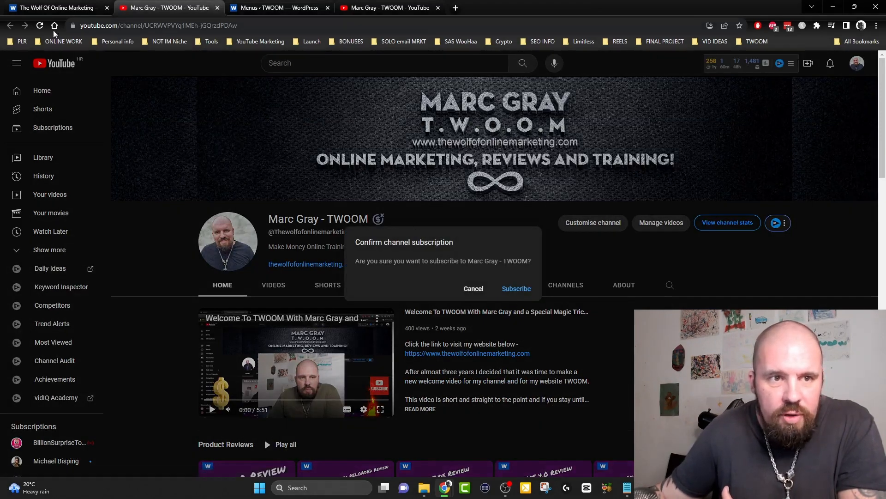
left_click(217, 9)
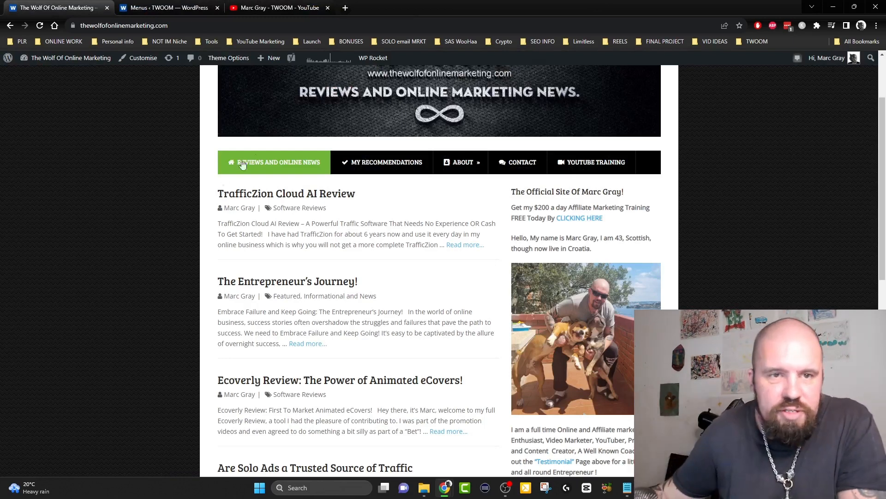
scroll(143, 222, "up", 2)
Switch to the WordPress menu editor for TWOOM 1 and expand the Custom Links section
left_click(164, 8)
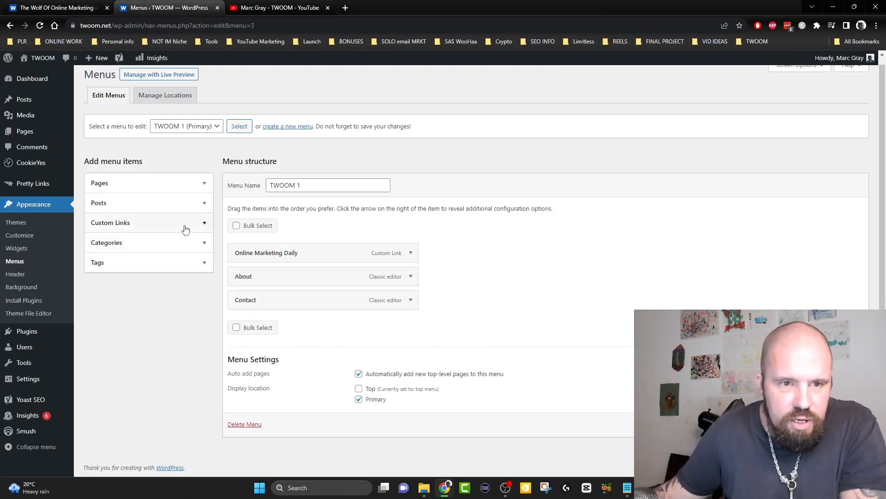
left_click(204, 223)
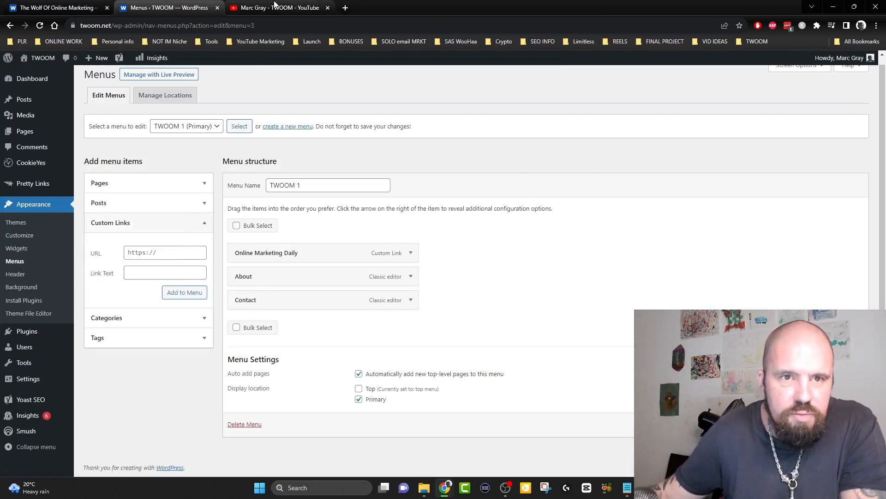
scroll(173, 139, "up", 1)
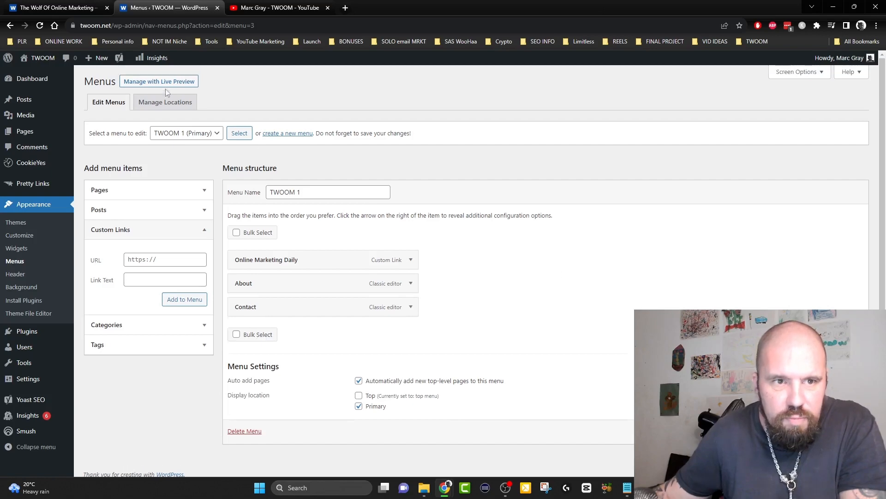
Copy the web address of the YouTube channel page
left_click(286, 4)
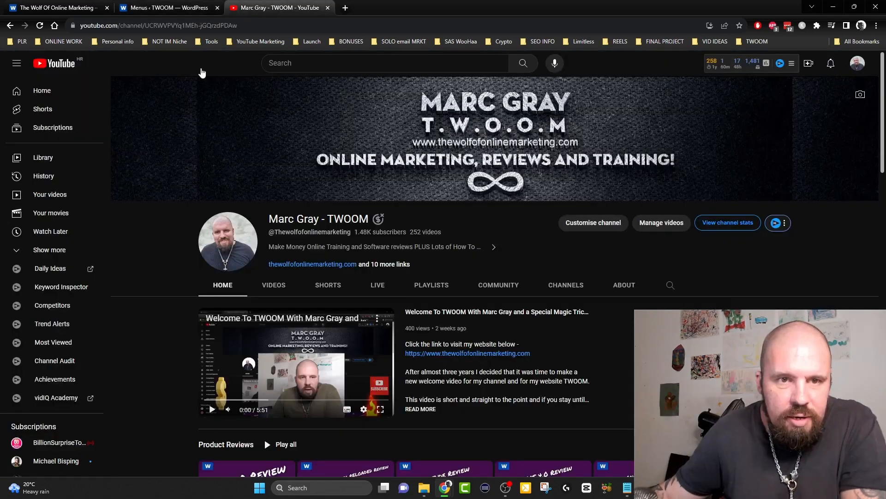
right_click(166, 27)
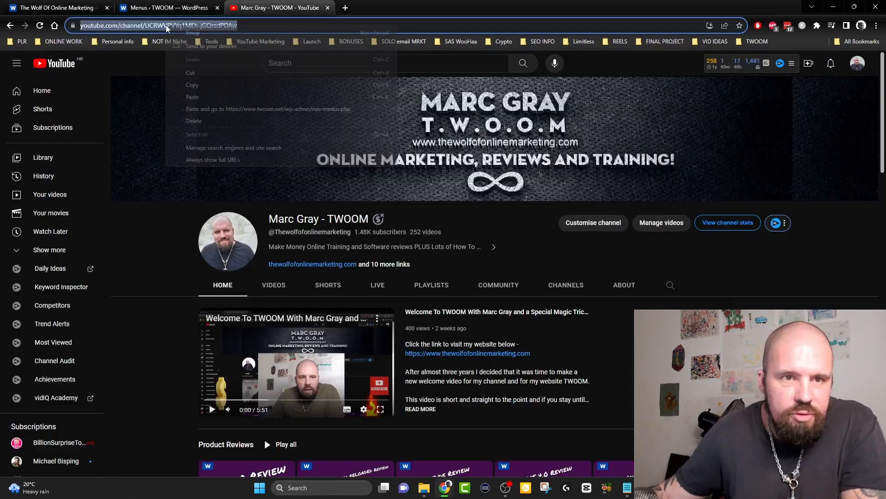
left_click(192, 86)
Add a custom link to the TWOOM 1 menu with the copied channel URL and the link text "Youtube"
left_click(159, 4)
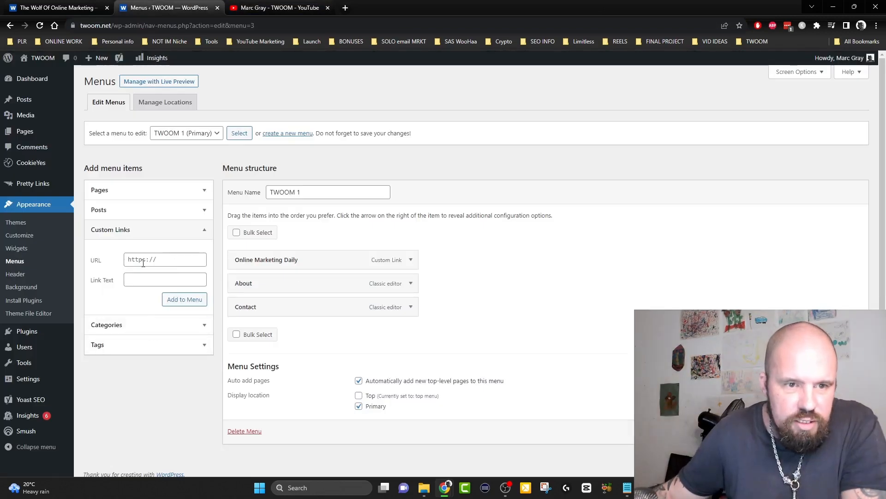
left_click(137, 260)
right_click(137, 260)
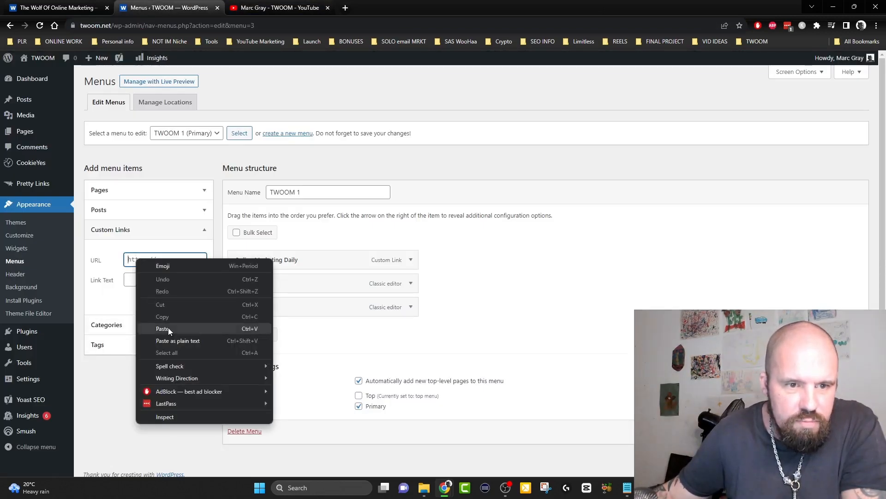
left_click(170, 330)
left_click(139, 281)
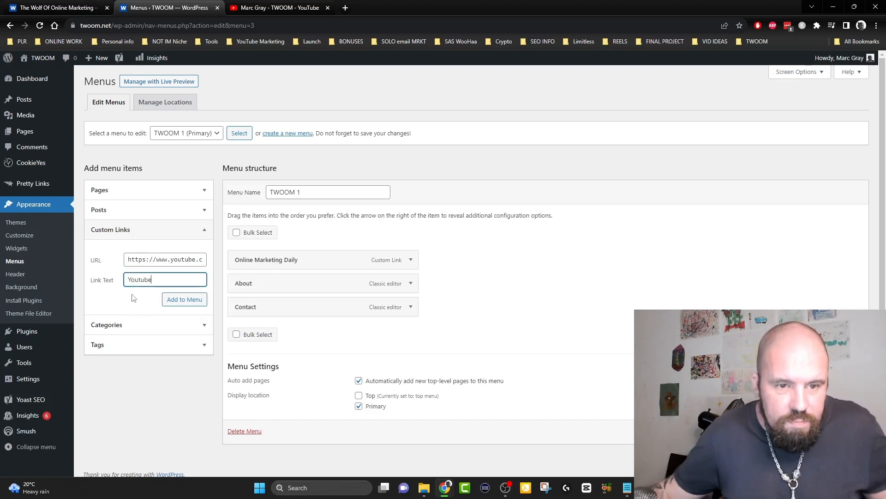
left_click(186, 301)
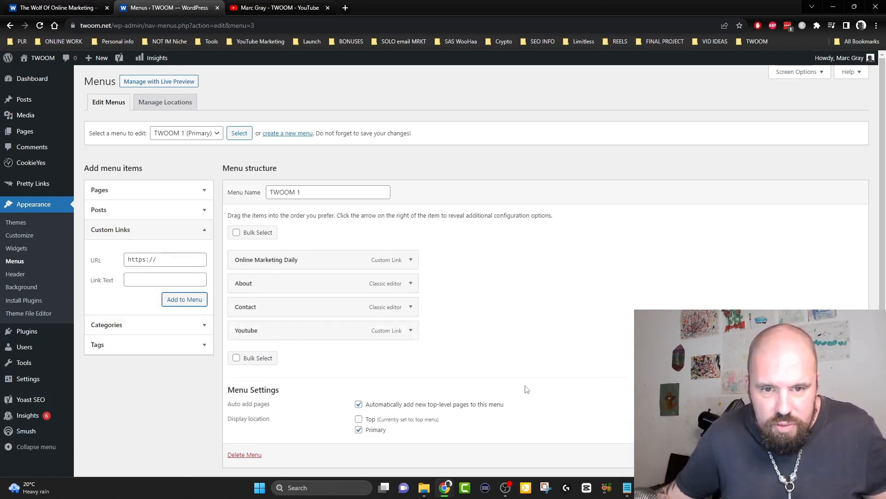
Expand the Youtube menu item, enable the Link Target advanced menu property in the screen options, and save the menu
left_click(411, 331)
scroll(476, 254, "down", 4)
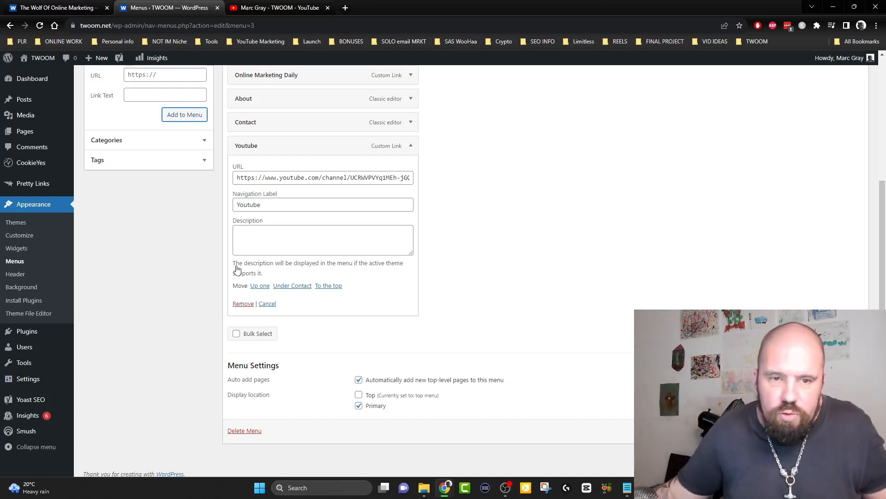
scroll(608, 372, "up", 4)
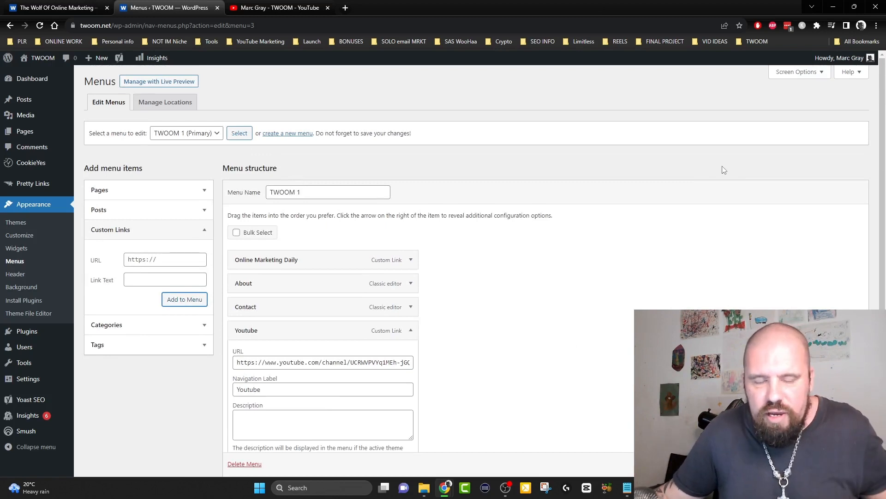
left_click(822, 74)
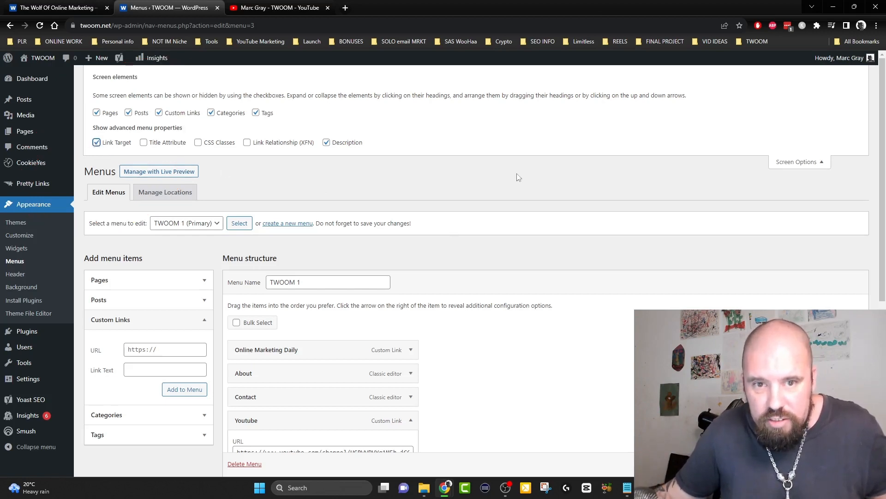
left_click(821, 162)
scroll(691, 248, "down", 5)
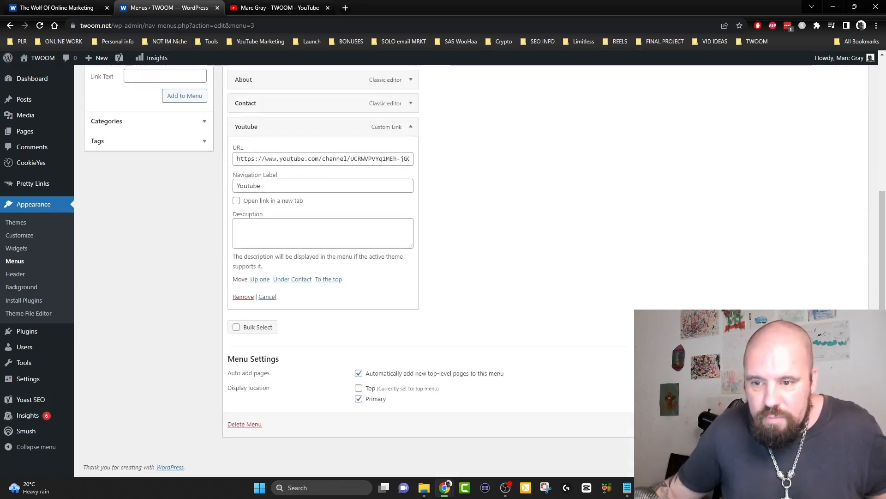
left_click(844, 424)
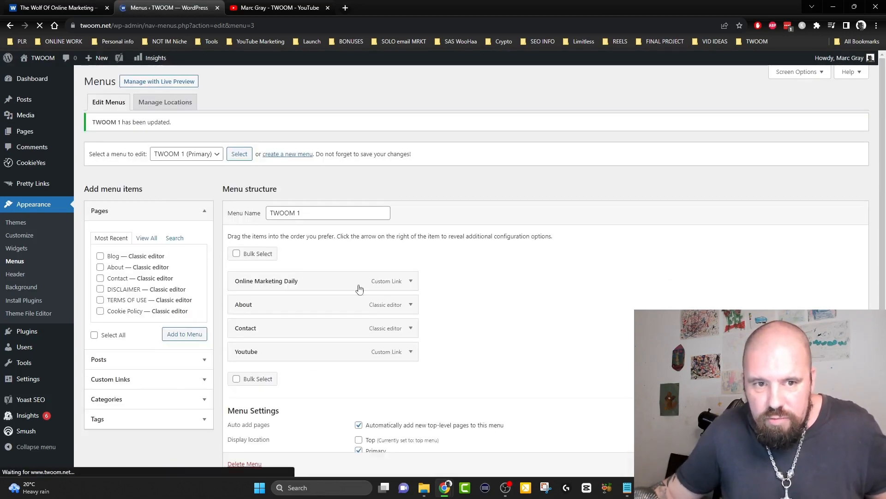
Set the Youtube menu item to open its link in a new tab and save the menu
scroll(517, 158, "down", 1)
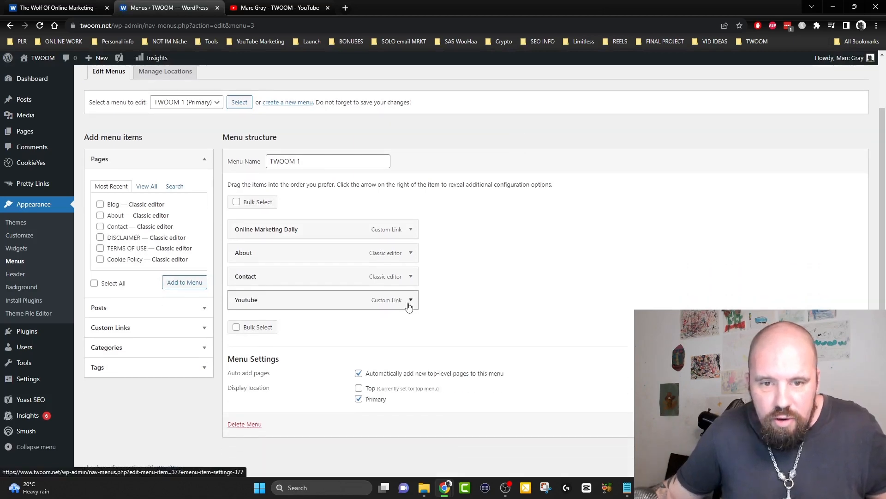
left_click(410, 301)
scroll(507, 258, "down", 3)
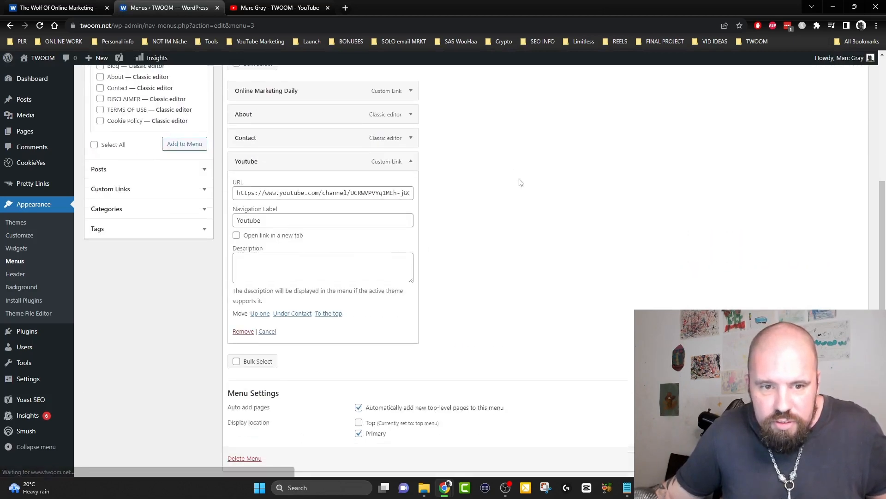
left_click(236, 235)
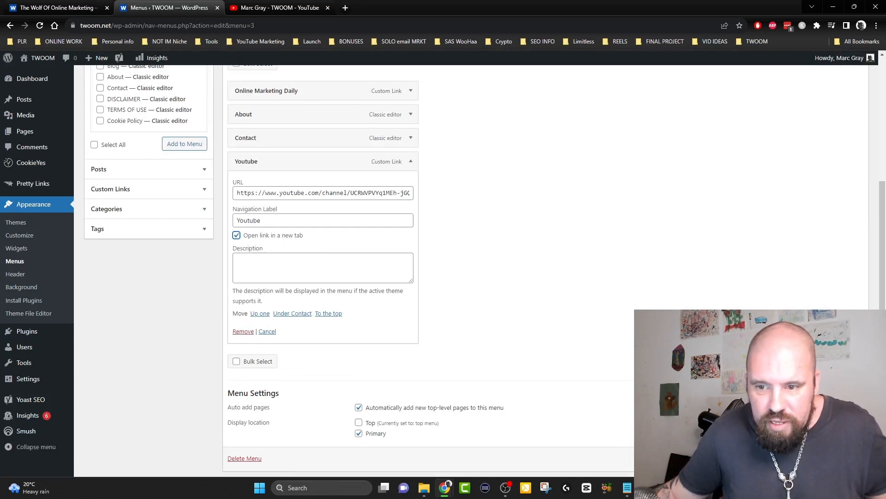
scroll(484, 268, "down", 1)
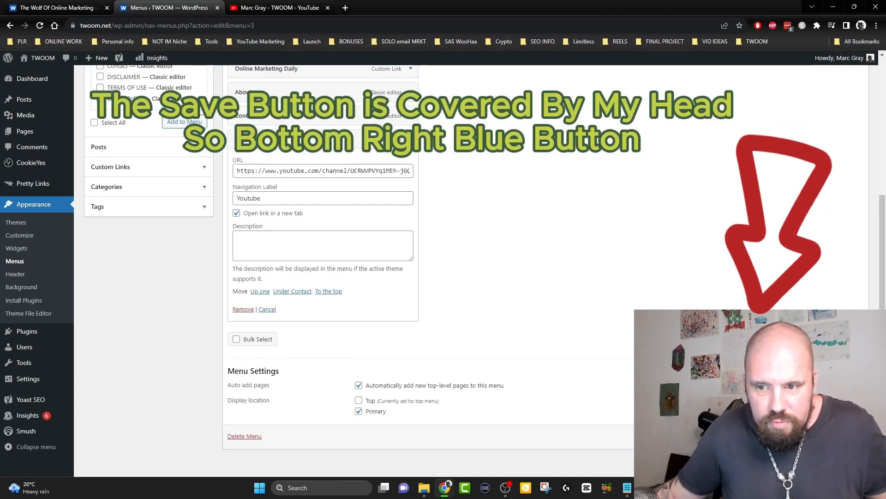
left_click(846, 435)
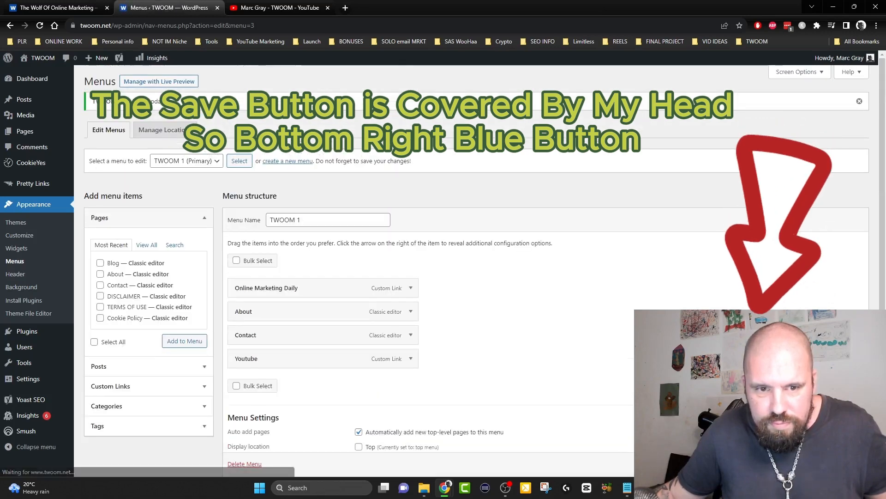
Check the saved link settings of the Youtube menu item
scroll(491, 178, "down", 3)
left_click(410, 300)
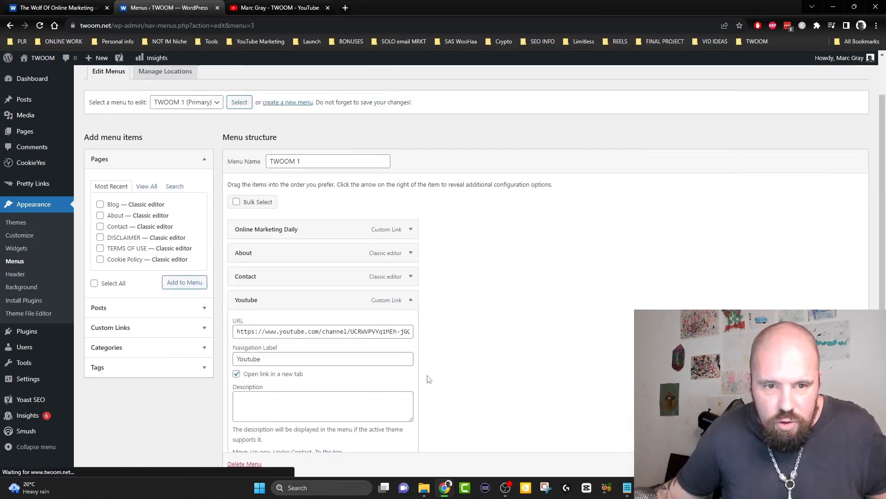
scroll(463, 204, "down", 3)
scroll(469, 263, "up", 4)
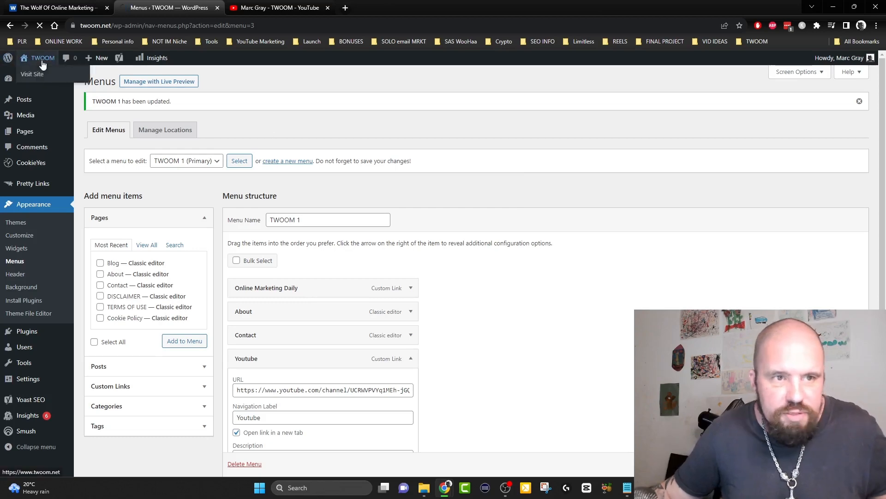
Visit the TWOOM site, test the Youtube link in its main menu, and close the tab it opens
left_click(37, 71)
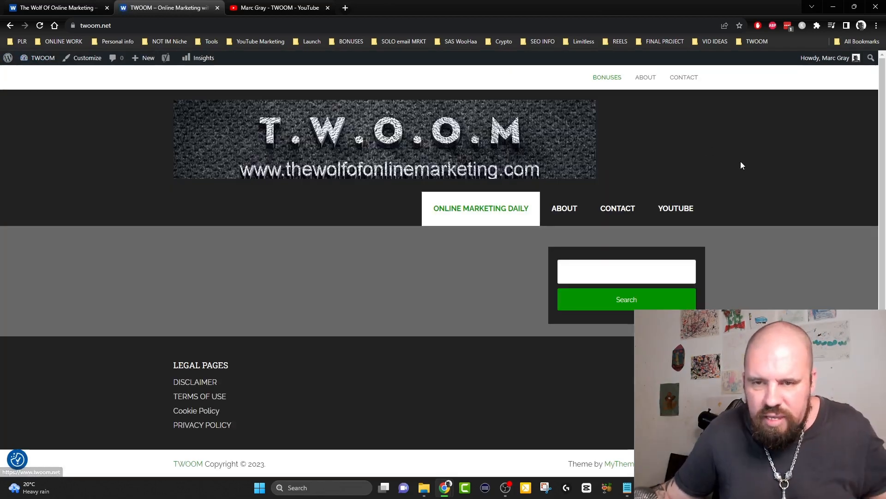
left_click(677, 209)
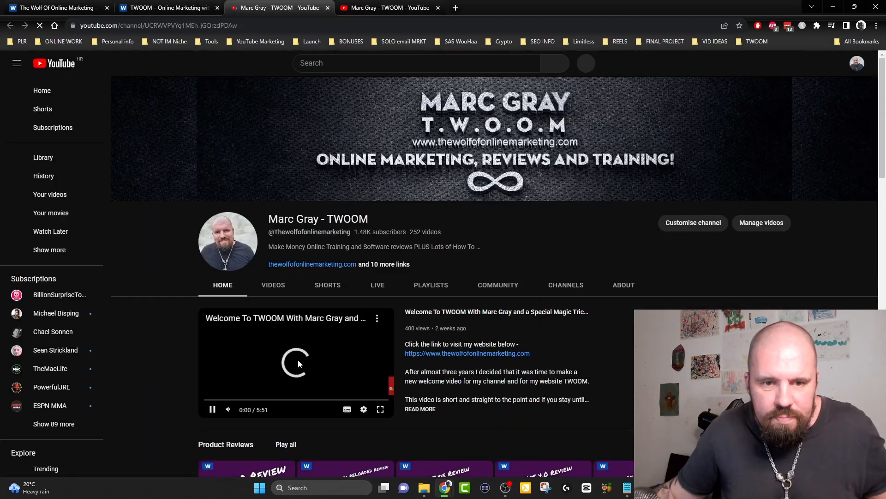
left_click(327, 7)
Browse The Wolf Of Online Marketing site's TrafficZion Cloud AI Review post, Contact page and About page to see how internal links open
left_click(55, 8)
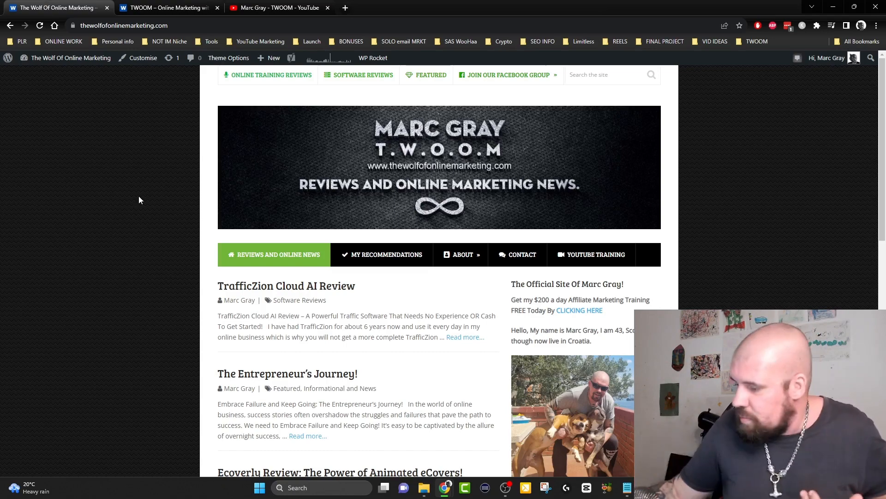
left_click(332, 293)
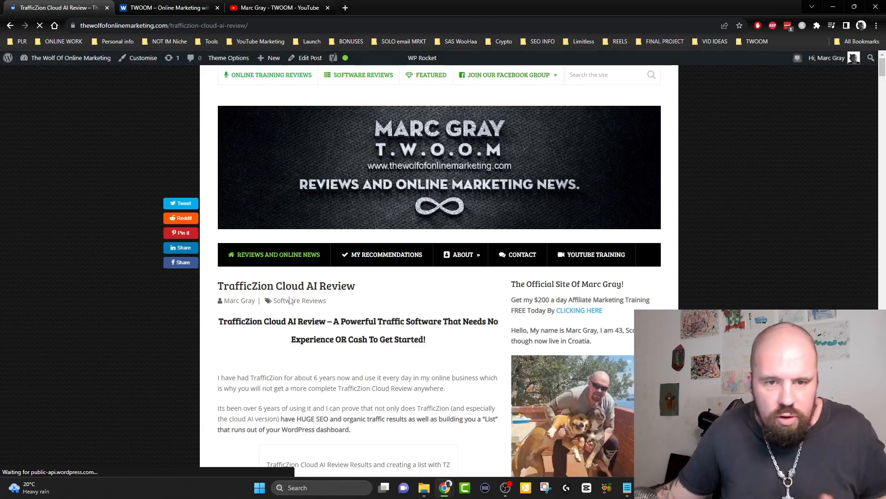
scroll(359, 272, "down", 2)
scroll(357, 269, "down", 4)
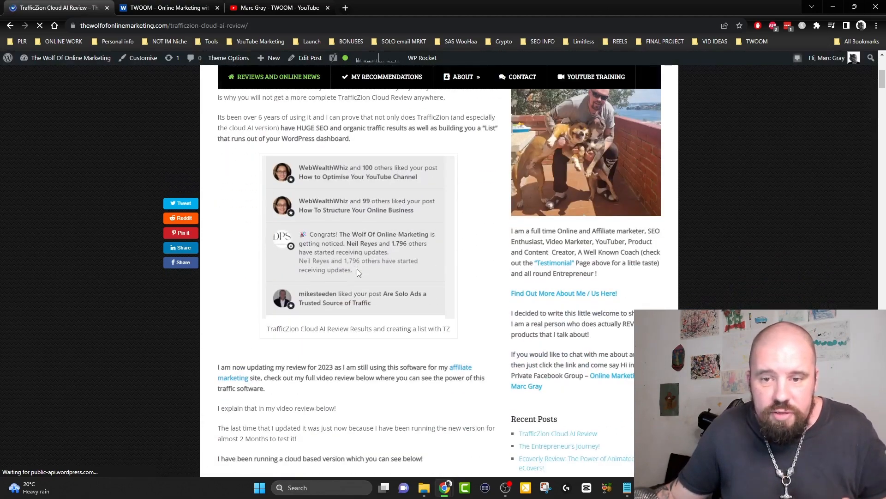
scroll(356, 268, "up", 3)
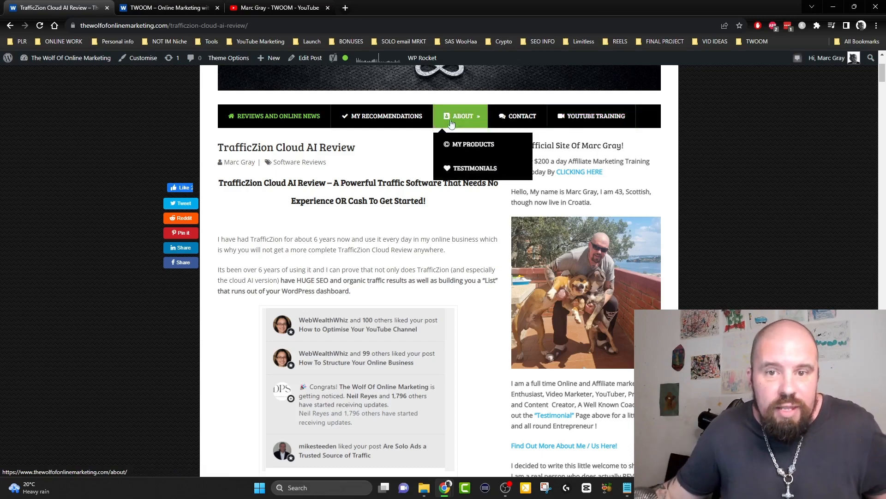
left_click(511, 119)
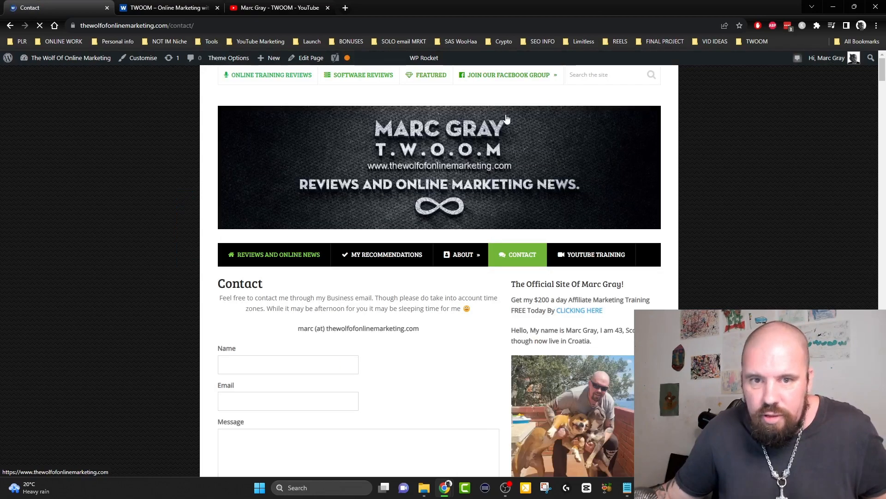
left_click(458, 258)
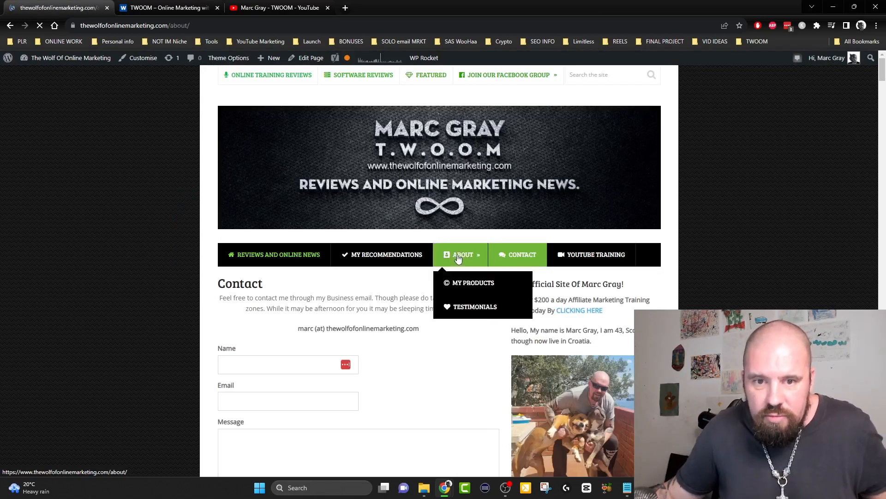